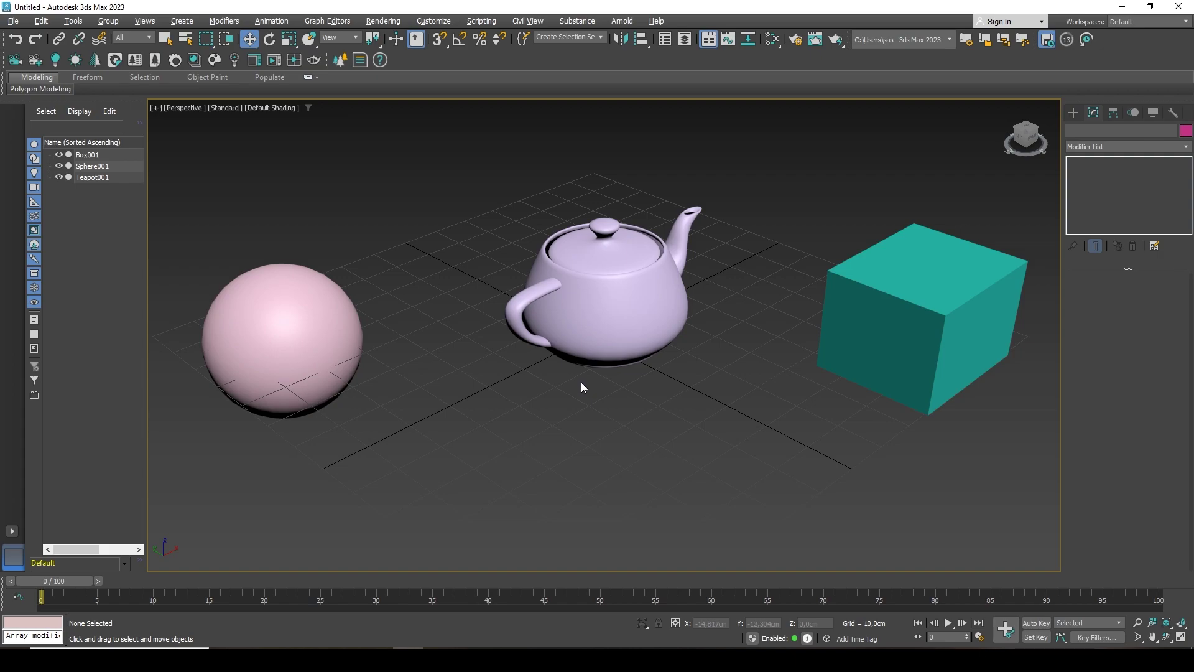
Step: Select Sphere001 and move it to a new spot beside the teapot
click(268, 316)
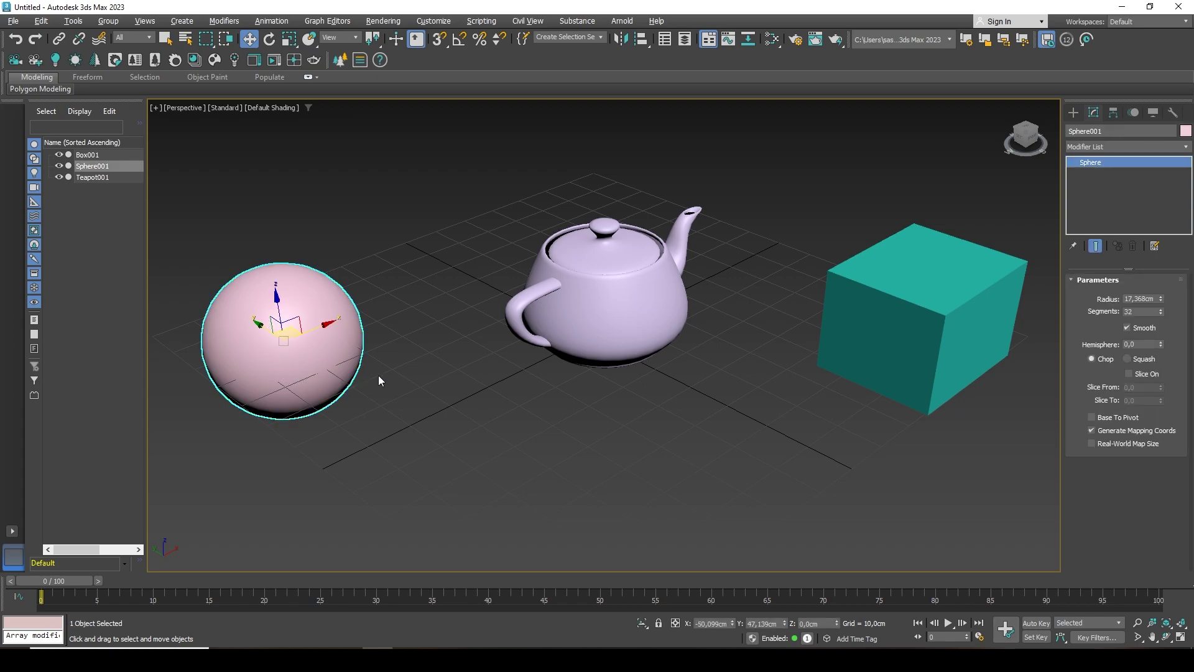
middle_drag(388, 372, 690, 355)
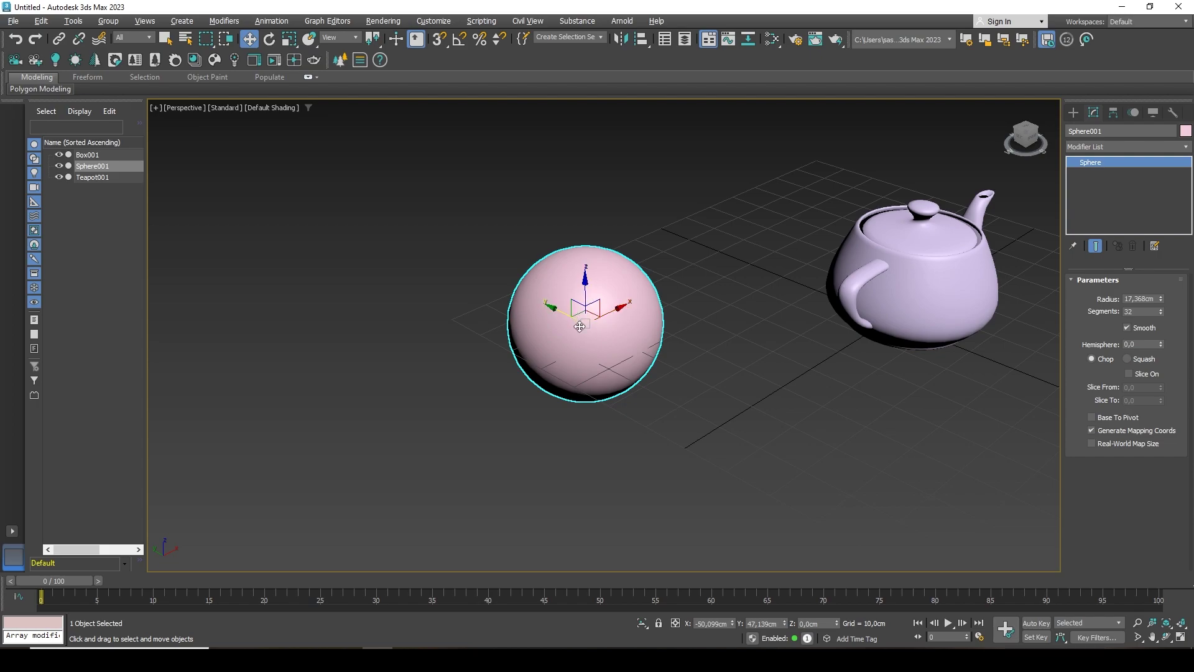
key(z)
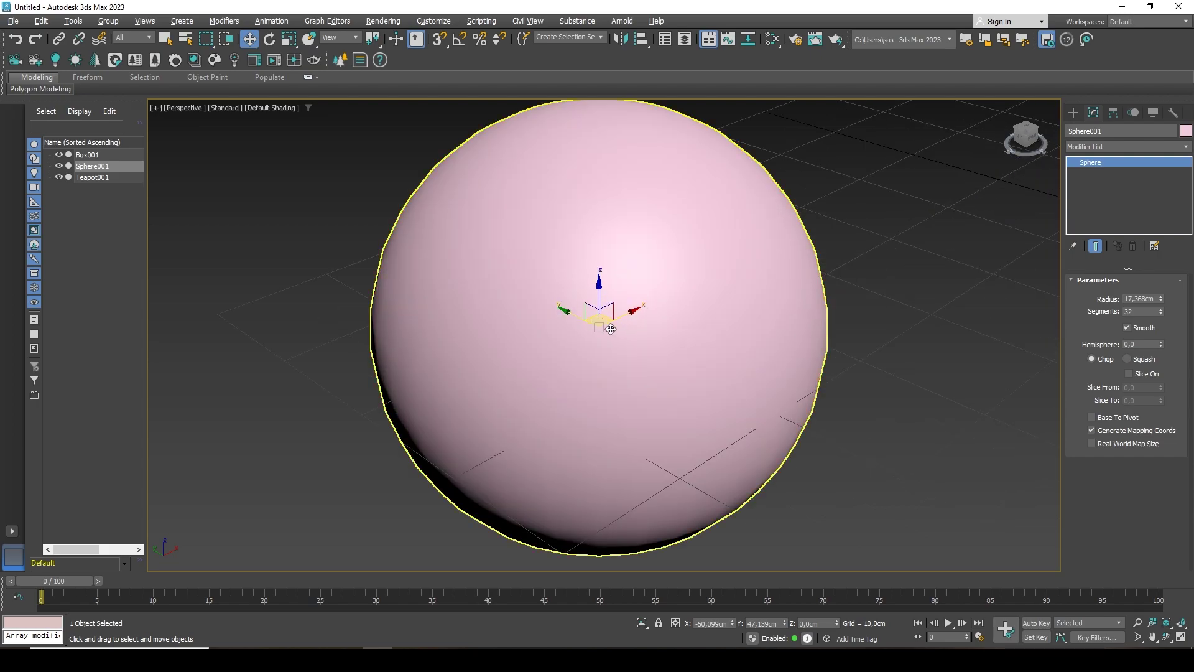
mouse_move(600, 298)
alt+middle_down()
mouse_move(574, 280)
mouse_move(507, 288)
mouse_move(514, 307)
mouse_move(543, 311)
alt+middle_up()
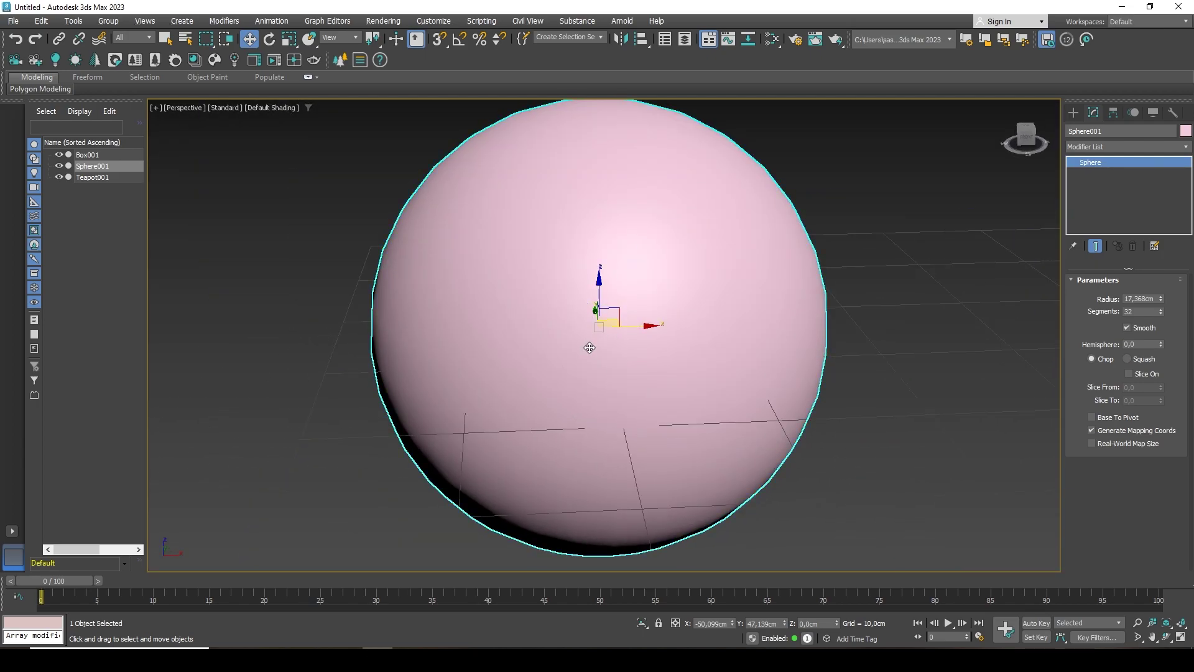
scroll(590, 346, down, 3)
alt+middle_drag(590, 347, 622, 336)
drag(629, 332, 562, 342)
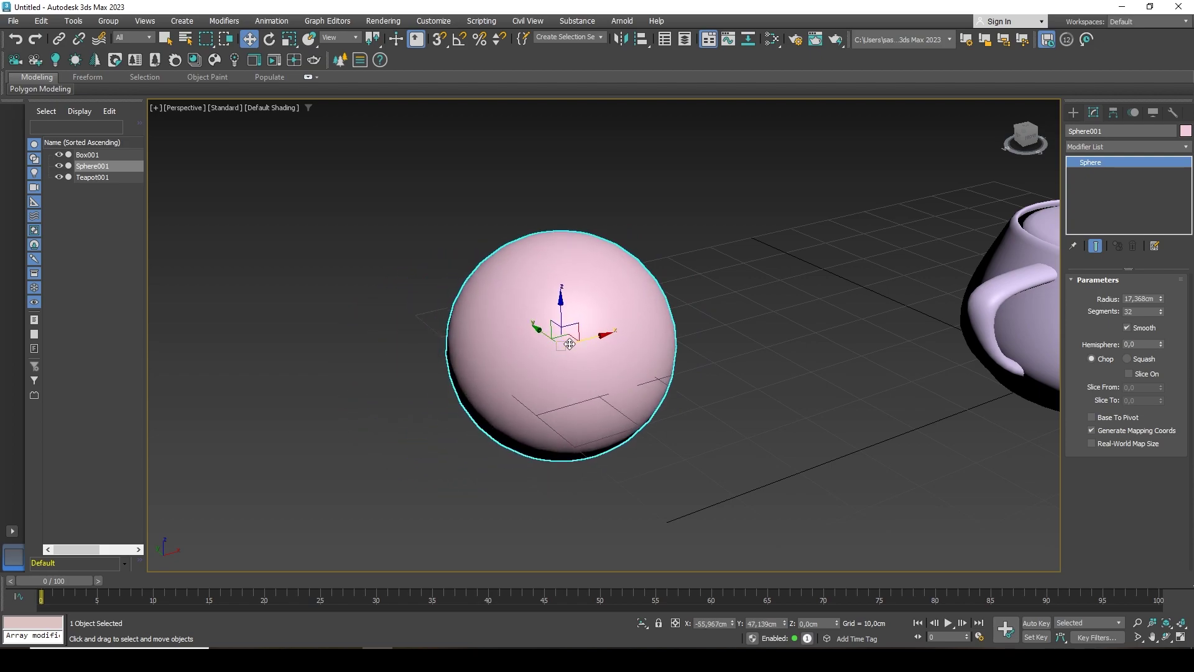
Step: Select Box001 and move it along Z to a height of -1,887 cm
scroll(752, 392, down, 3)
middle_drag(751, 392, 272, 316)
click(771, 342)
alt+middle_drag(812, 398, 769, 381)
drag(664, 326, 659, 375)
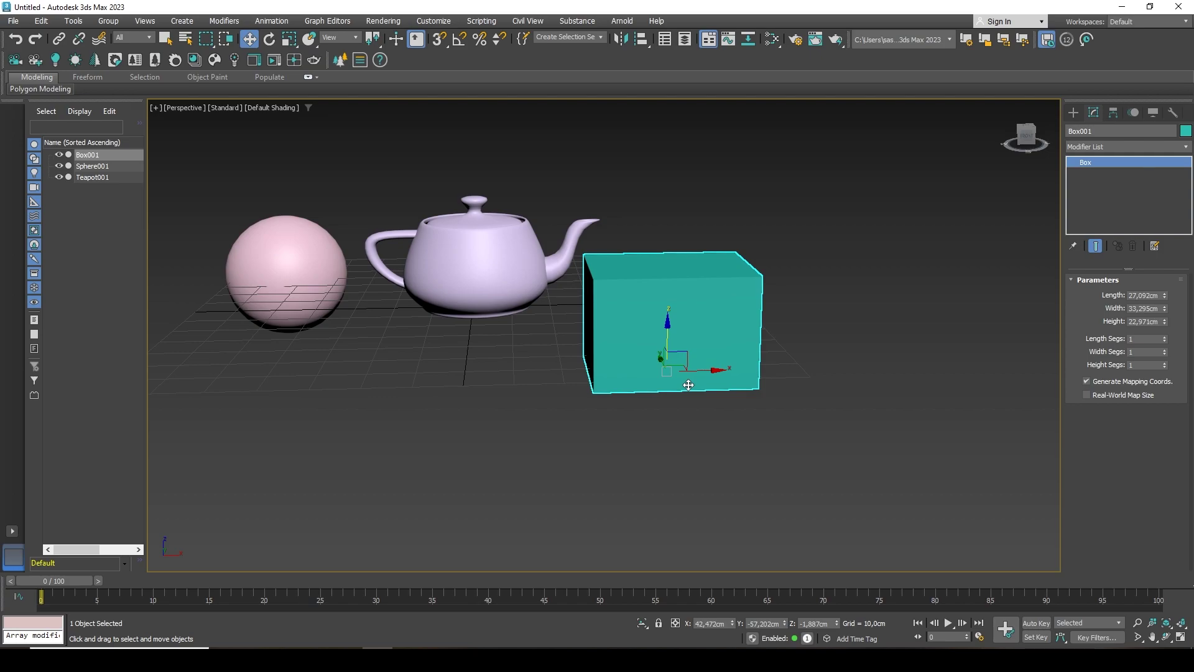
Step: Tilt Box001 back and forth with the rotate tool, leaving it upright
key(e)
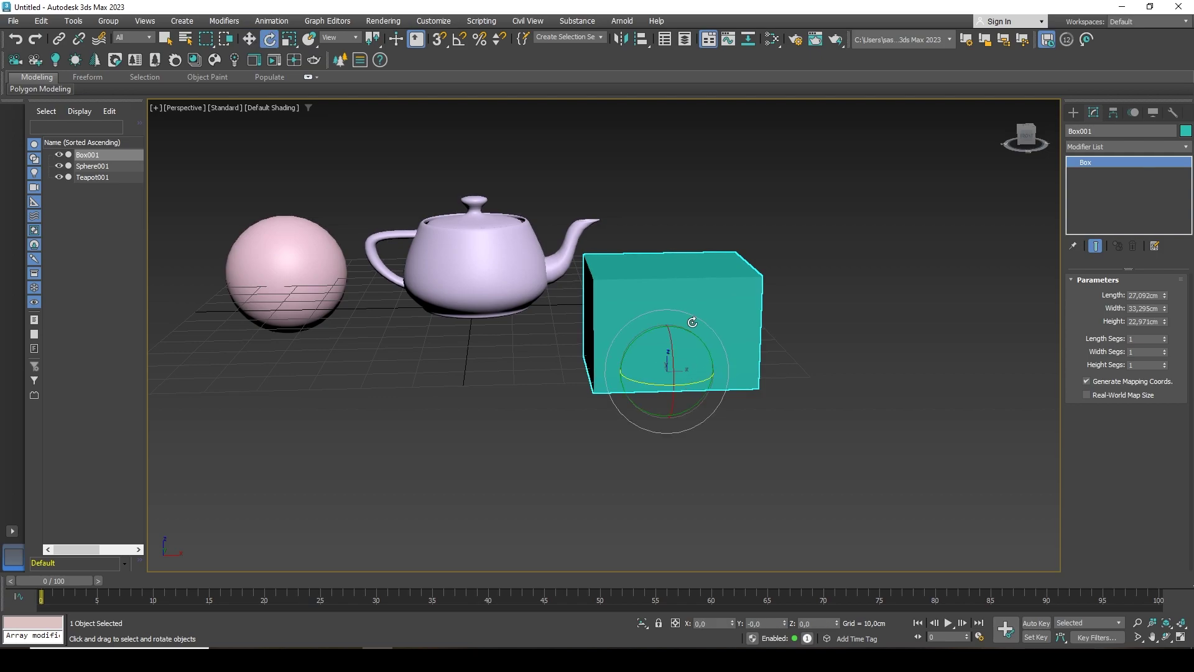
alt+middle_drag(702, 339, 595, 358)
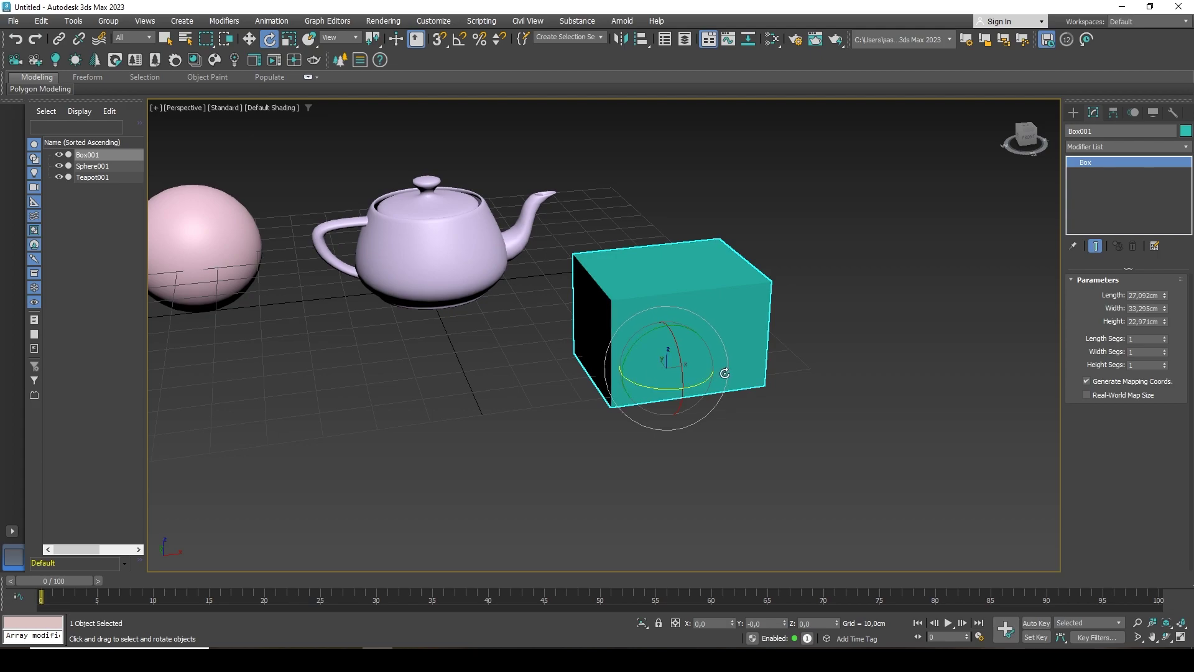
middle_drag(716, 378, 684, 396)
drag(641, 347, 603, 372)
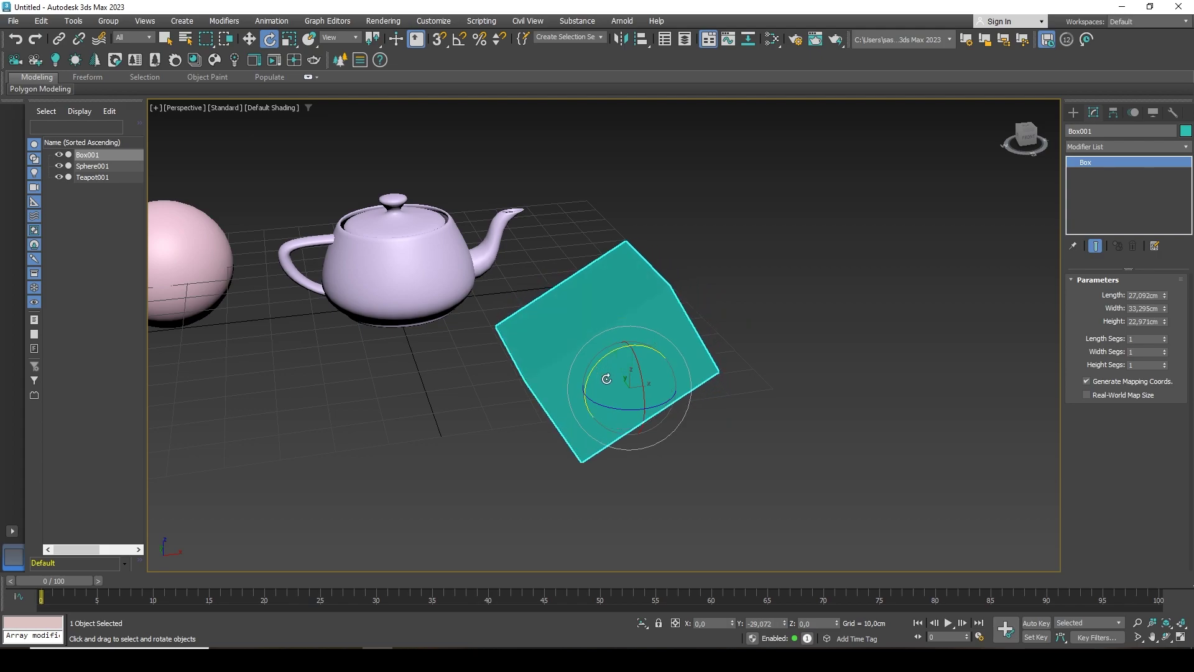
alt+middle_drag(664, 396, 661, 359)
drag(661, 358, 660, 369)
alt+middle_drag(659, 368, 653, 342)
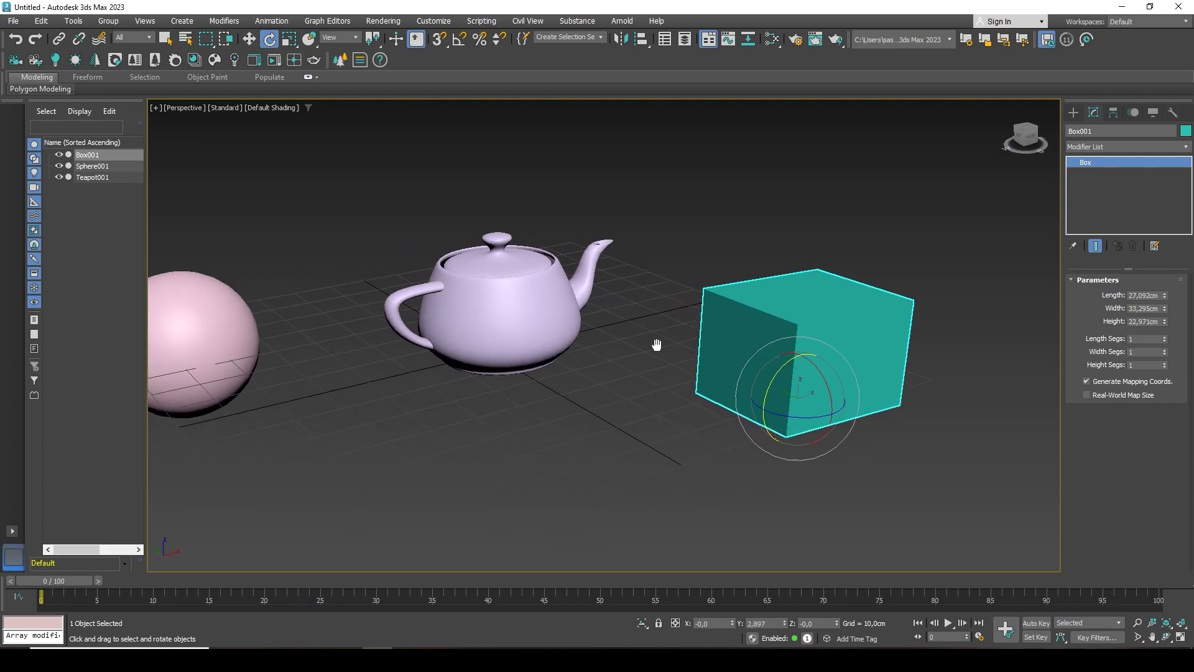
Step: Select Sphere001 and rotate it to a new orientation
middle_drag(331, 340, 518, 403)
click(327, 370)
mouse_move(327, 370)
mouse_down()
mouse_move(351, 370)
mouse_move(330, 383)
mouse_move(356, 400)
mouse_move(313, 370)
mouse_up()
click(687, 393)
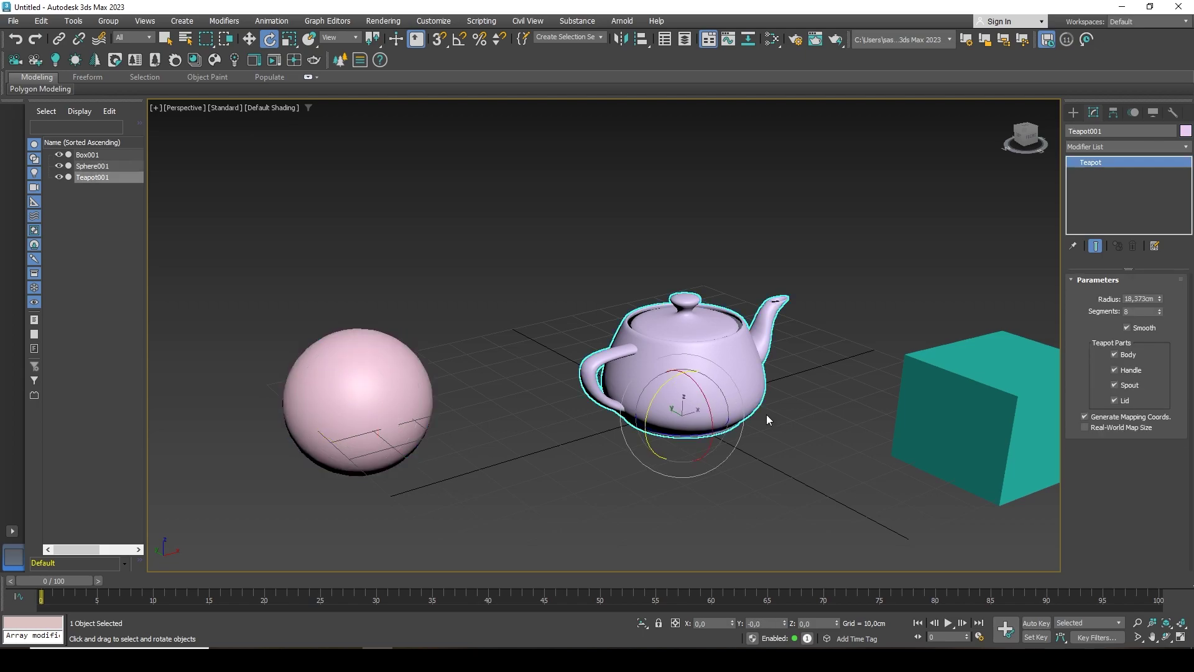
key(z)
alt+middle_drag(745, 389, 702, 348)
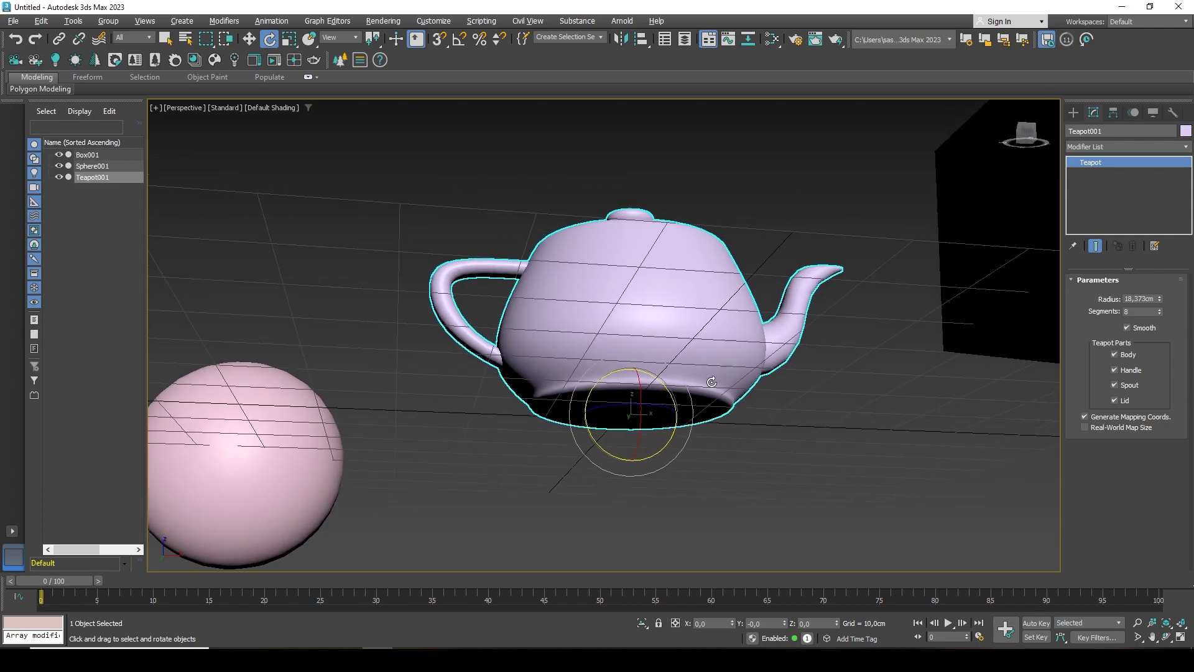
alt+middle_drag(629, 405, 659, 407)
drag(603, 378, 643, 438)
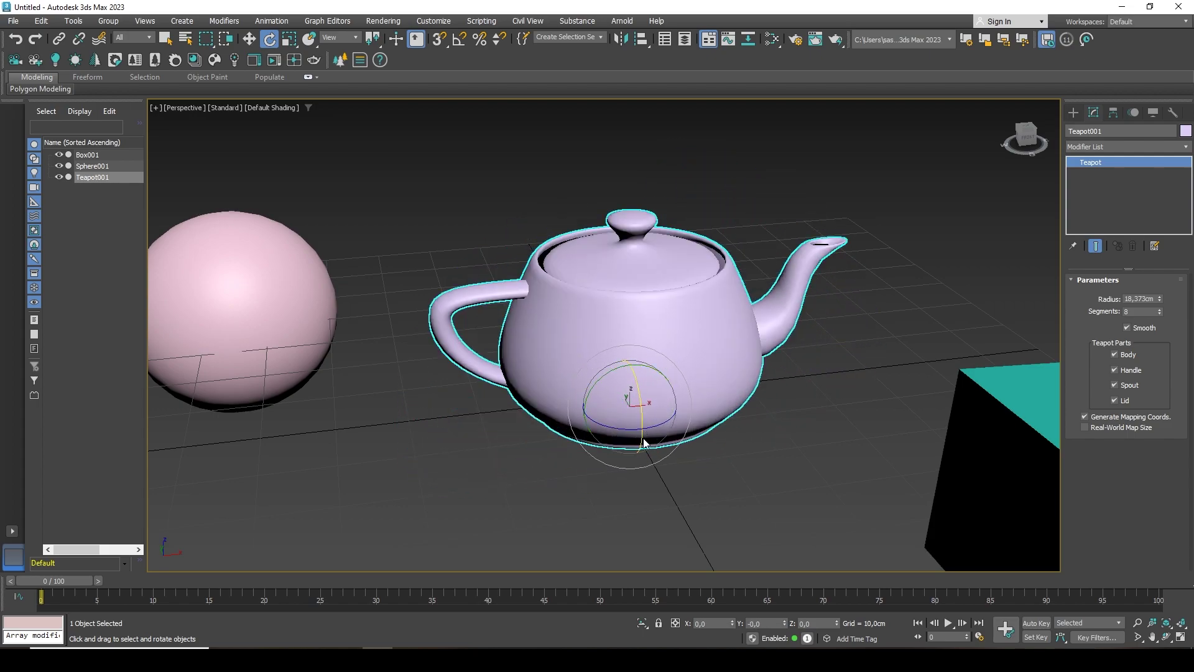
middle_drag(643, 438, 768, 435)
right_click(759, 439)
alt+middle_drag(744, 352, 696, 365)
mouse_move(672, 359)
mouse_down()
mouse_move(628, 374)
mouse_move(664, 356)
mouse_up()
right_click(664, 356)
alt+middle_drag(737, 330, 695, 327)
scroll(714, 324, down, 3)
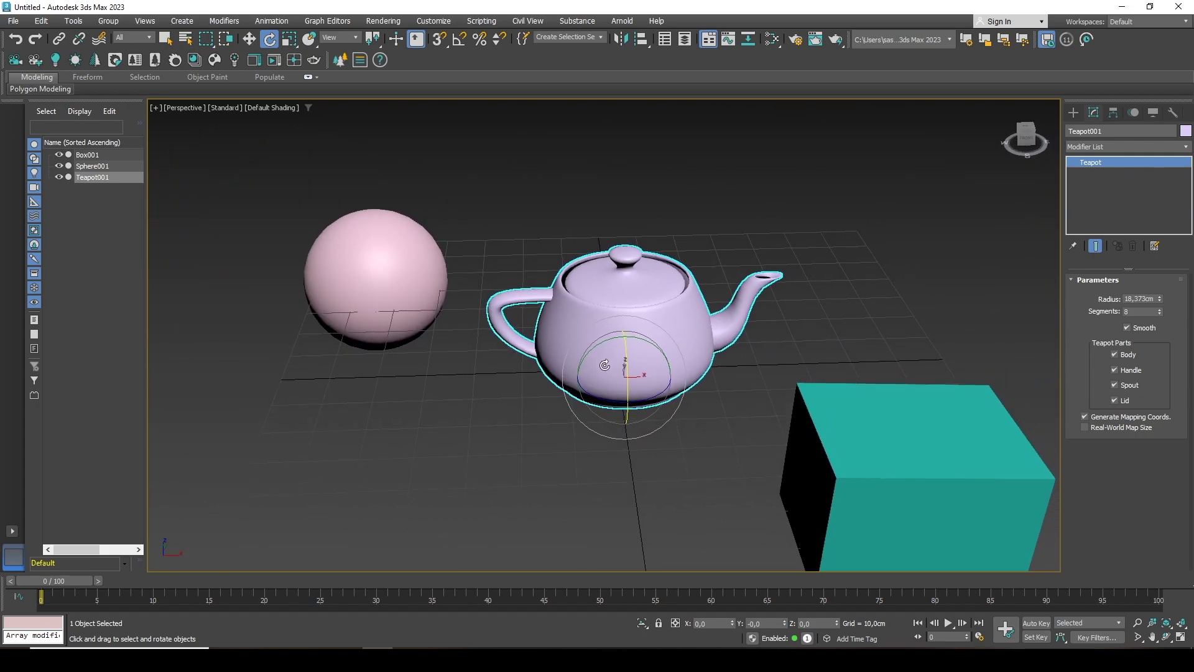
click(314, 229)
Step: Delete Sphere001 and Box001 from the scene
key(Delete)
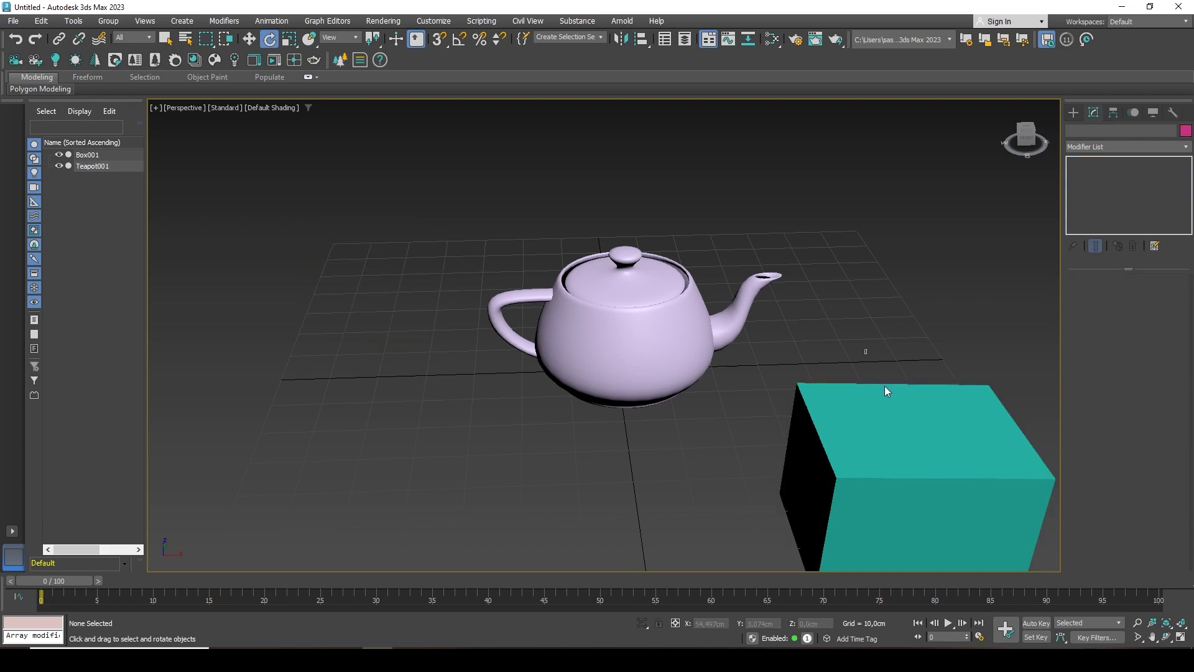
click(914, 485)
key(Delete)
Step: Shift-drag clone the teapot to its right as Teapot002
middle_drag(751, 349, 633, 378)
click(579, 366)
key(w)
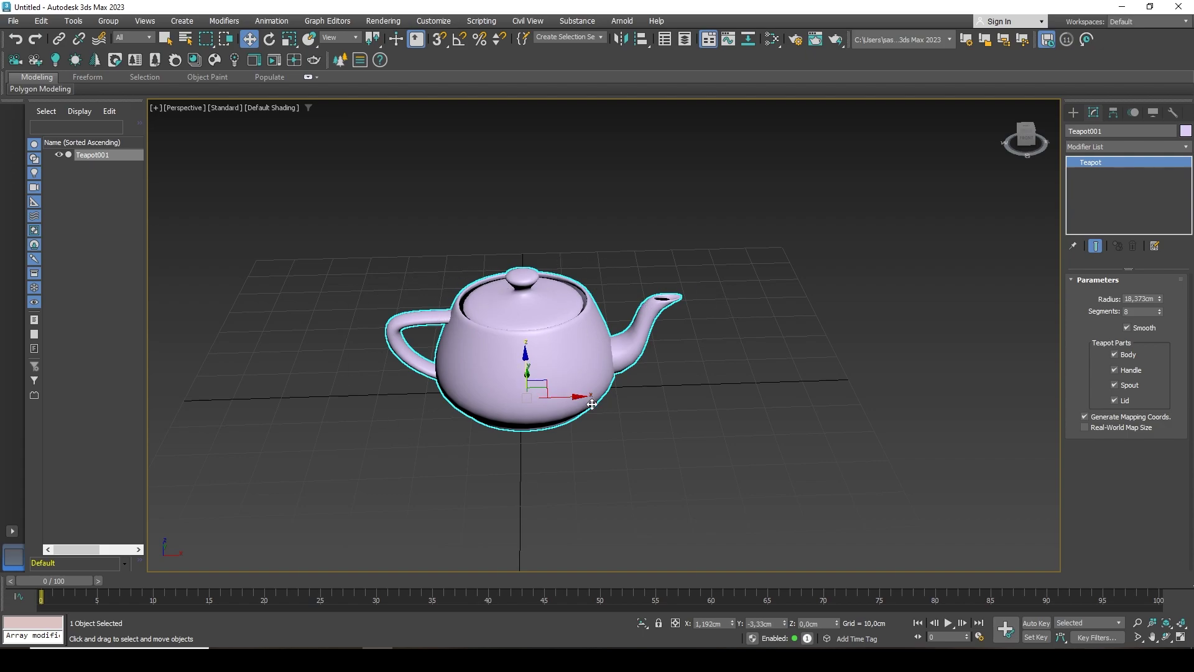
shift+drag(588, 404, 857, 387)
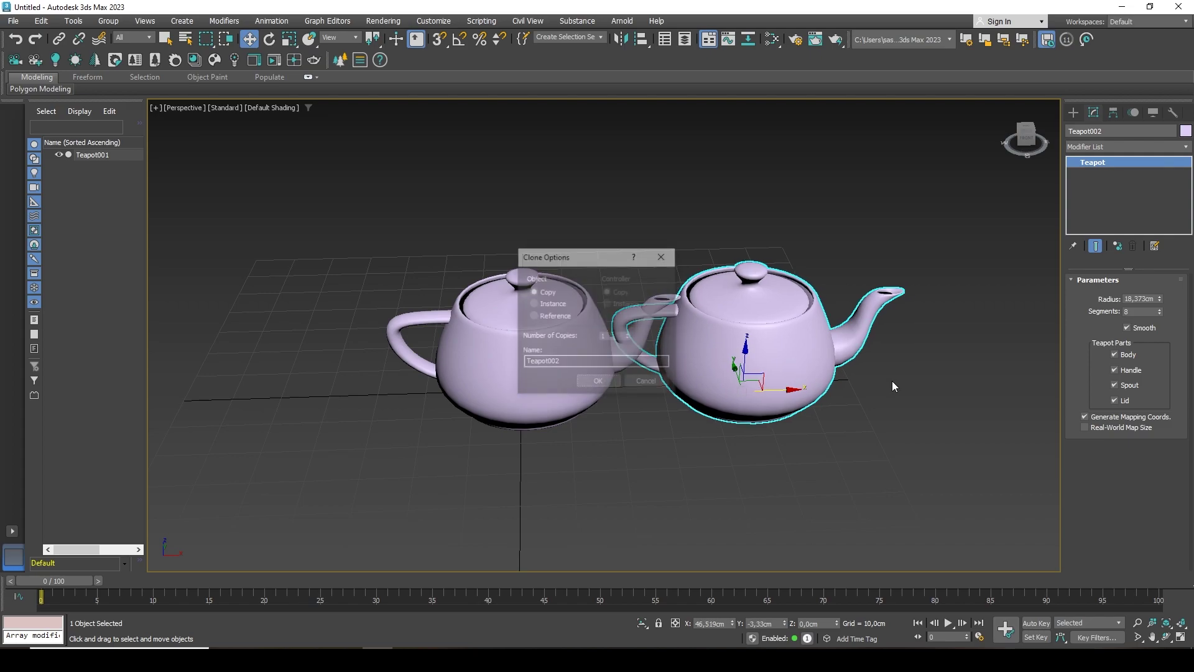
click(597, 380)
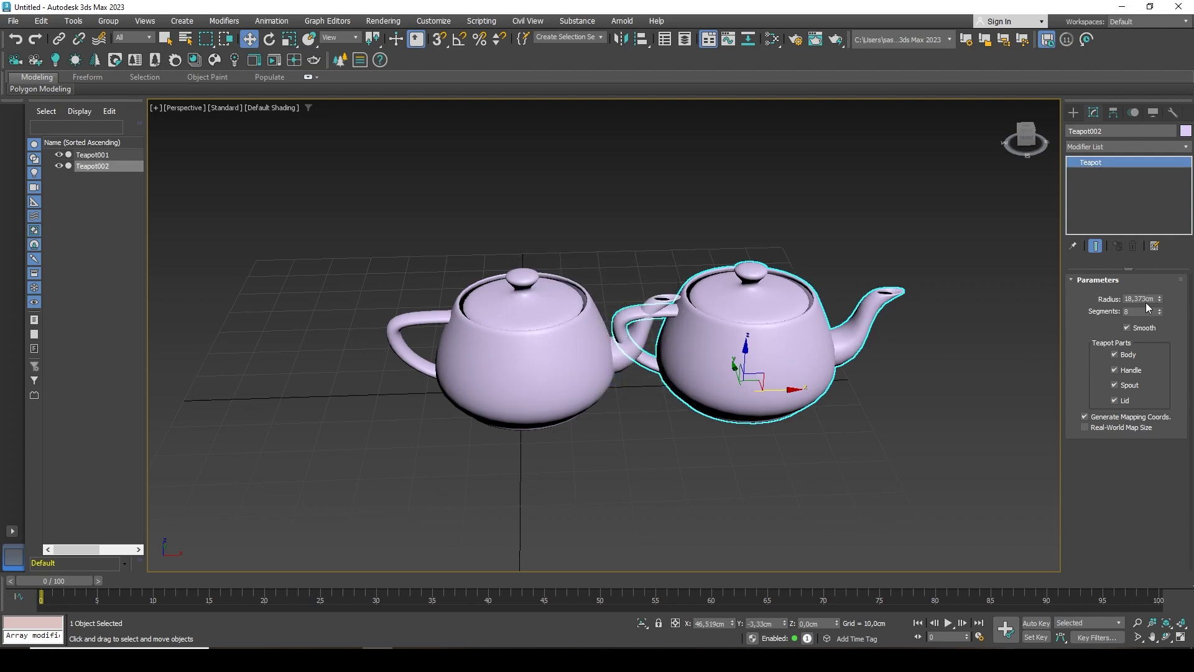
Step: Set Teapot002's radius to 9,37cm and turn off its spout and lid
drag(1163, 300, 1159, 357)
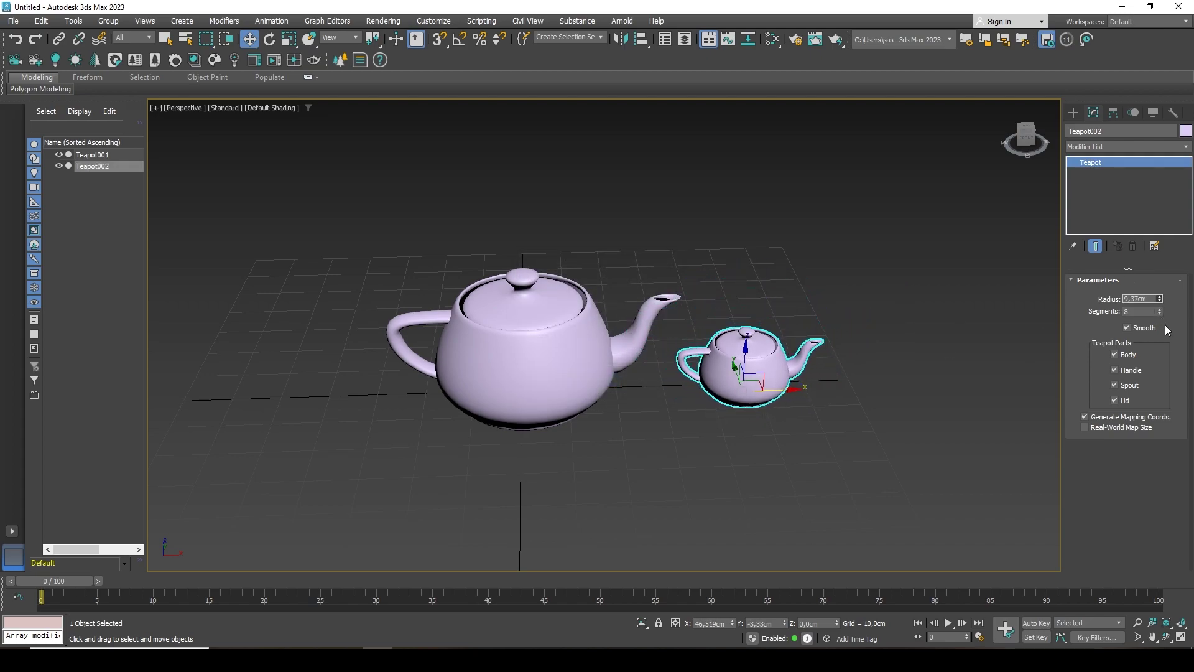
click(1115, 371)
click(1115, 385)
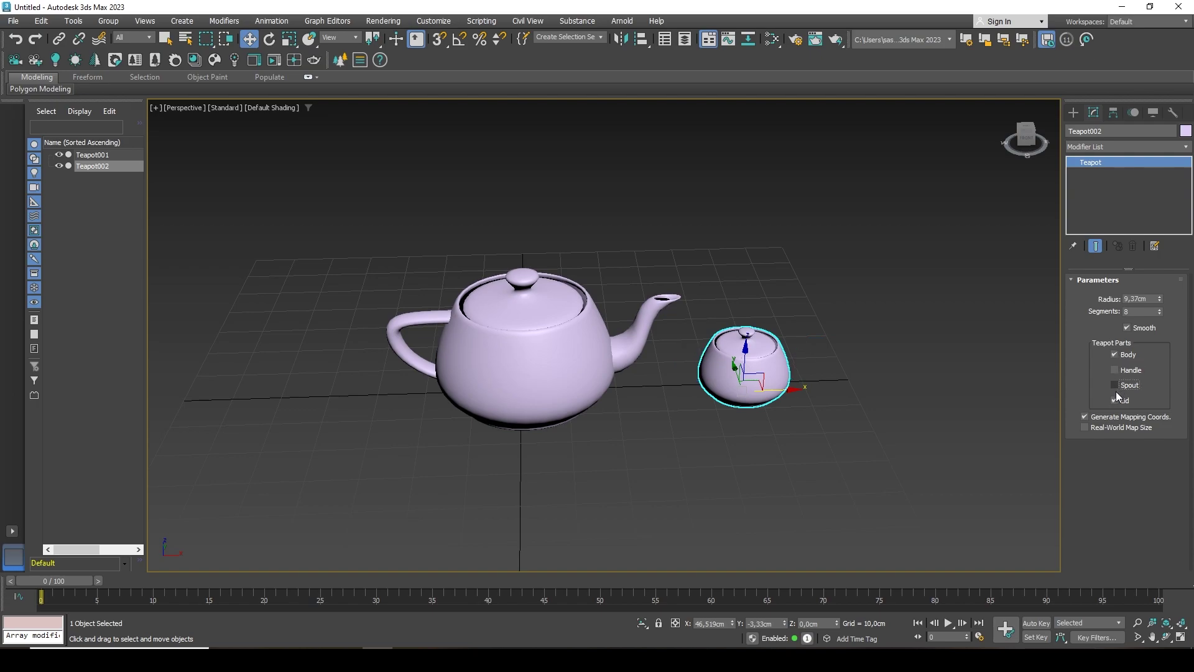
click(1115, 401)
Step: Rotate Teapot002 about its vertical axis beside the large teapot
alt+middle_drag(942, 367, 809, 360)
key(e)
drag(785, 401, 669, 419)
alt+middle_drag(669, 419, 540, 326)
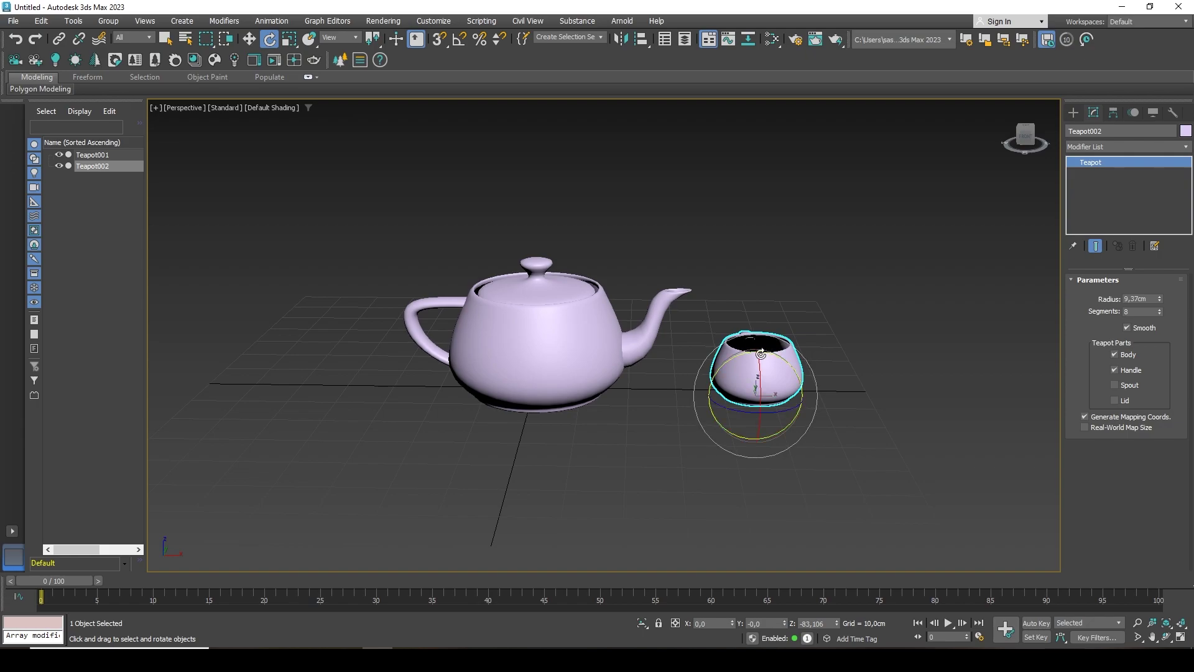
click(534, 320)
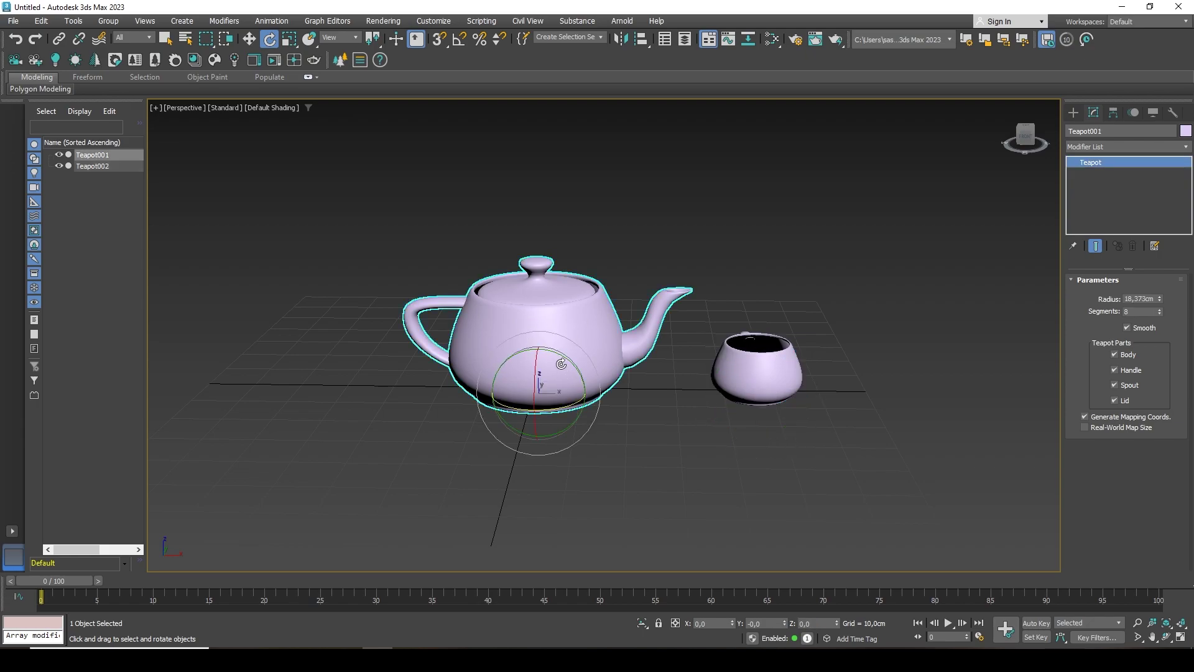
drag(562, 362, 543, 405)
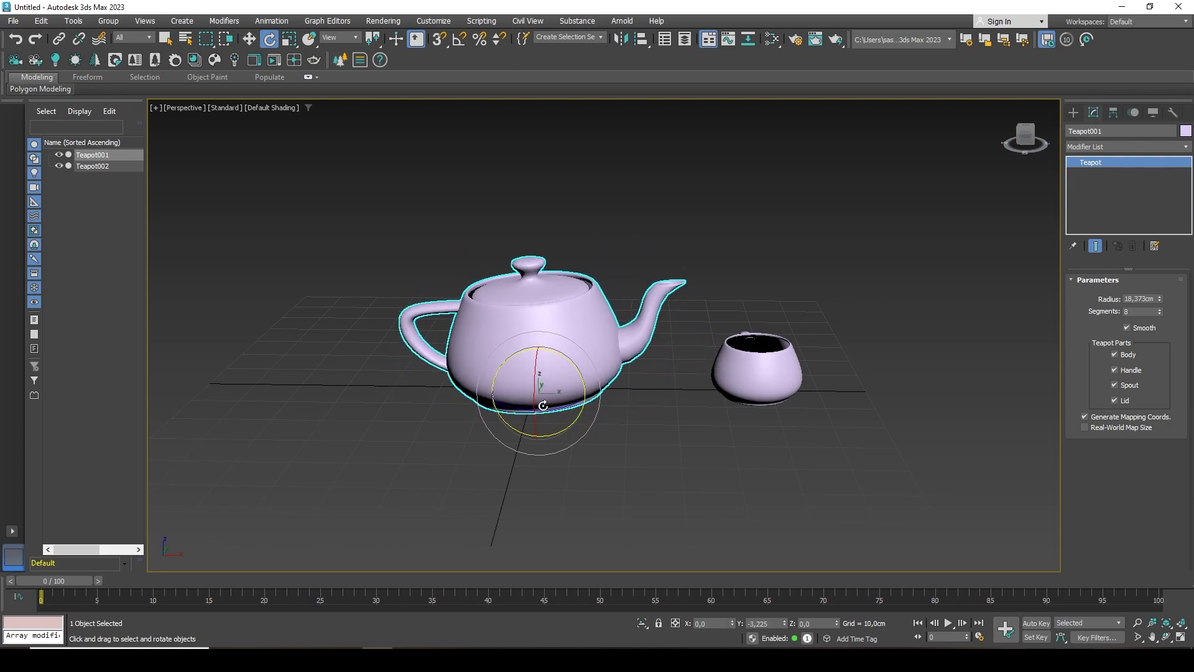
key(ctrl+z)
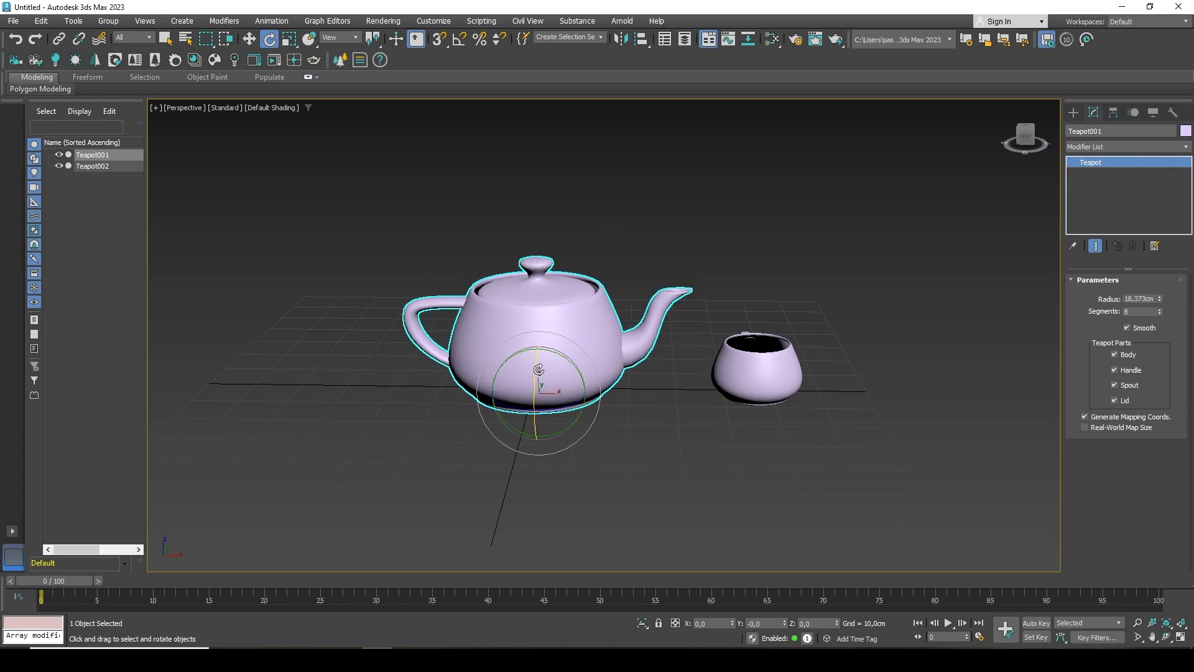
drag(548, 356, 575, 353)
key(ctrl+z)
middle_drag(702, 316, 758, 371)
scroll(684, 383, up, 3)
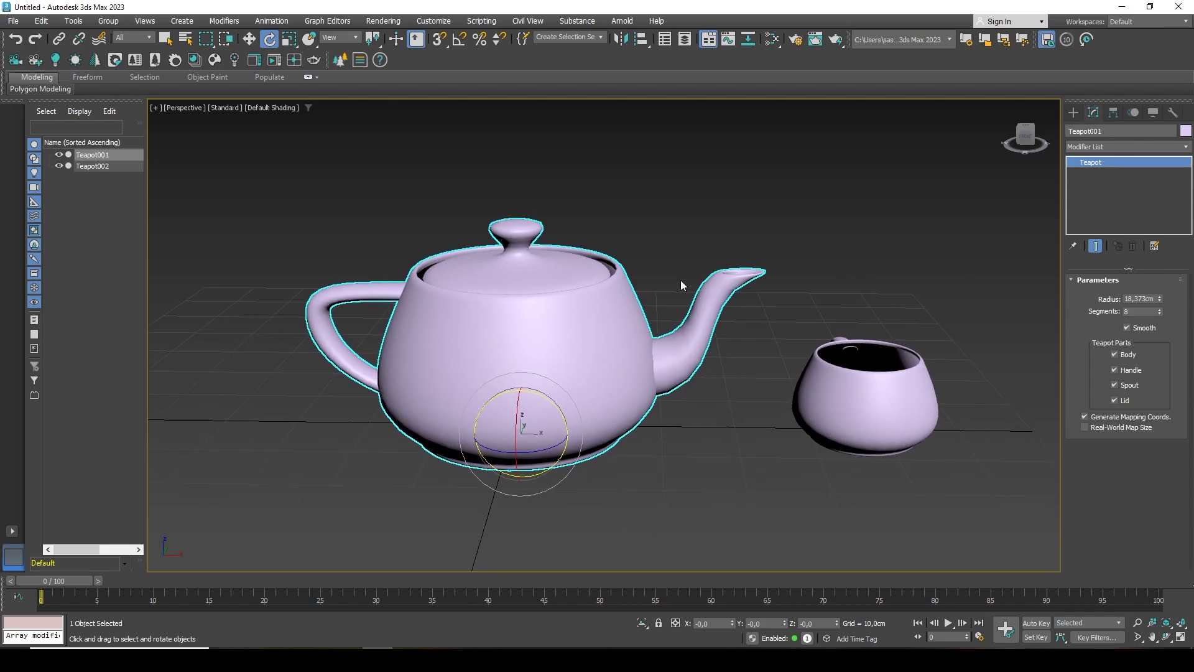
Step: With Affect Pivot Only in the Hierarchy panel, drag the teapot's pivot to the spout tip
click(1113, 115)
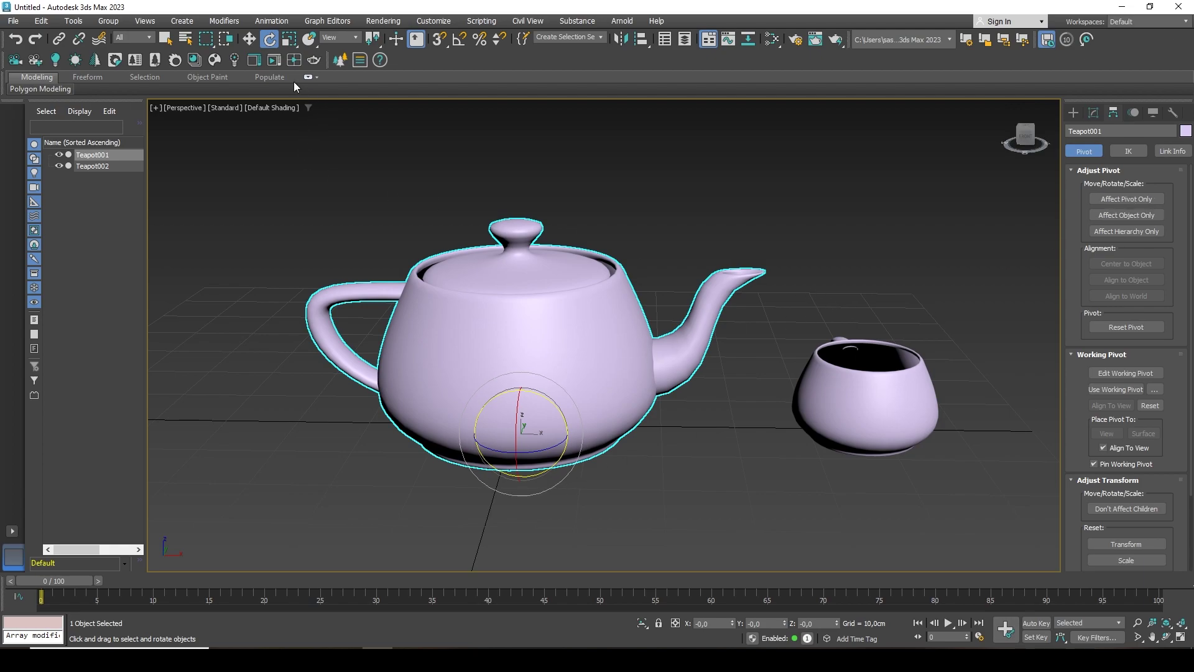
click(249, 39)
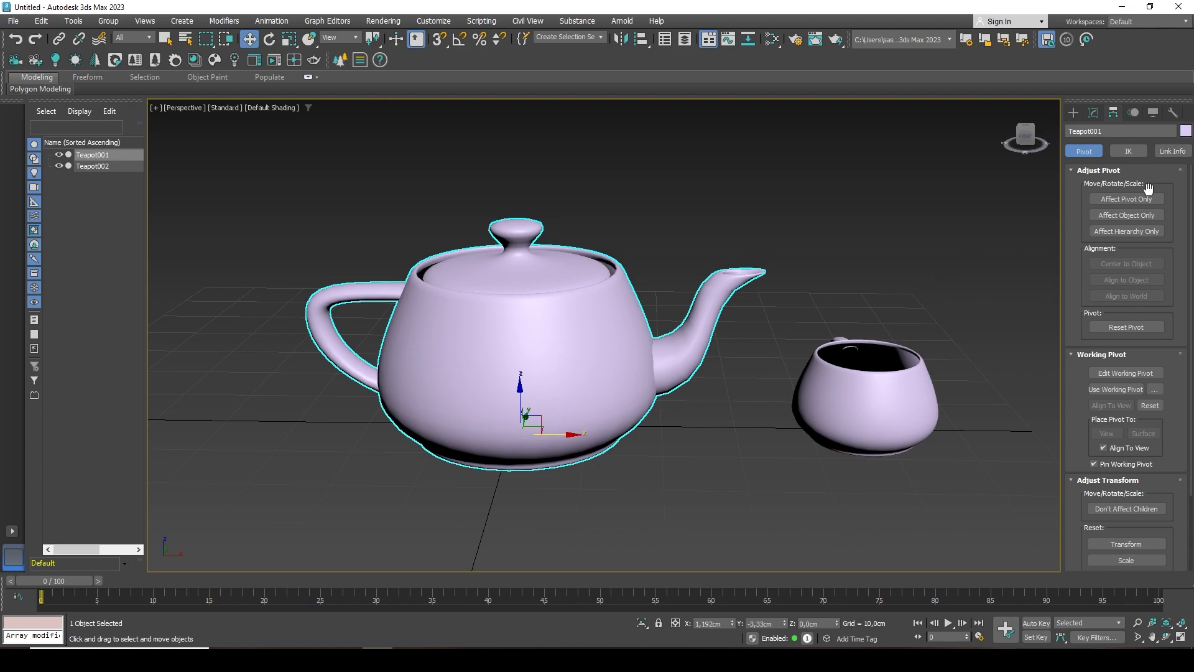
click(1127, 199)
click(1121, 201)
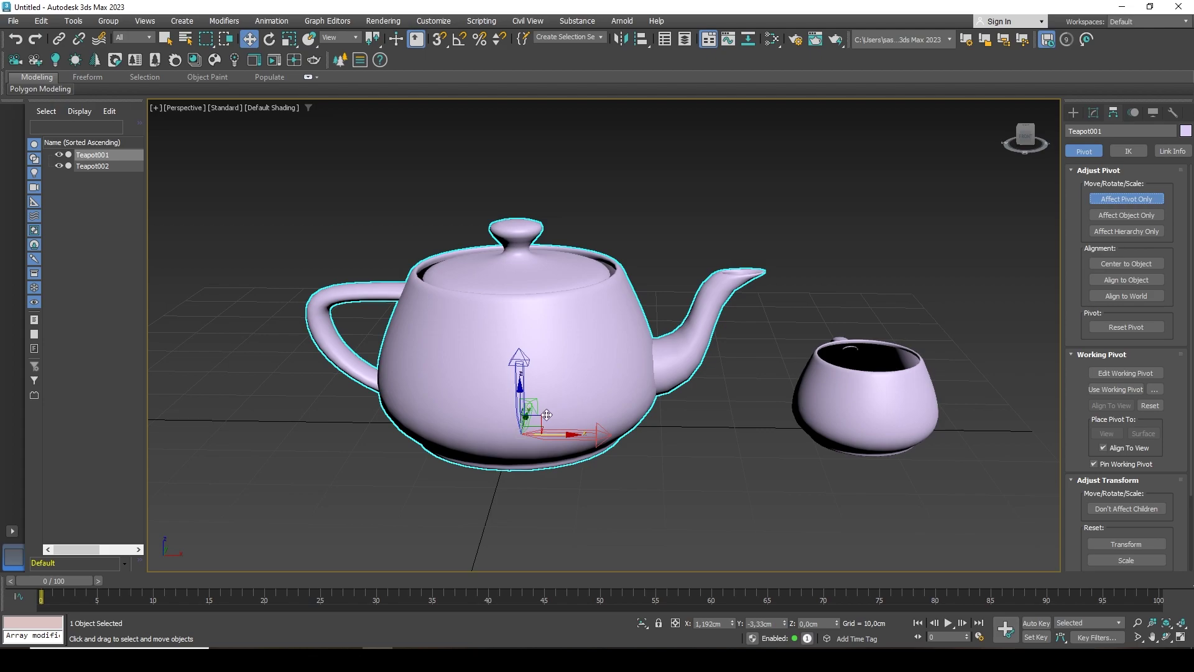
drag(542, 414, 778, 254)
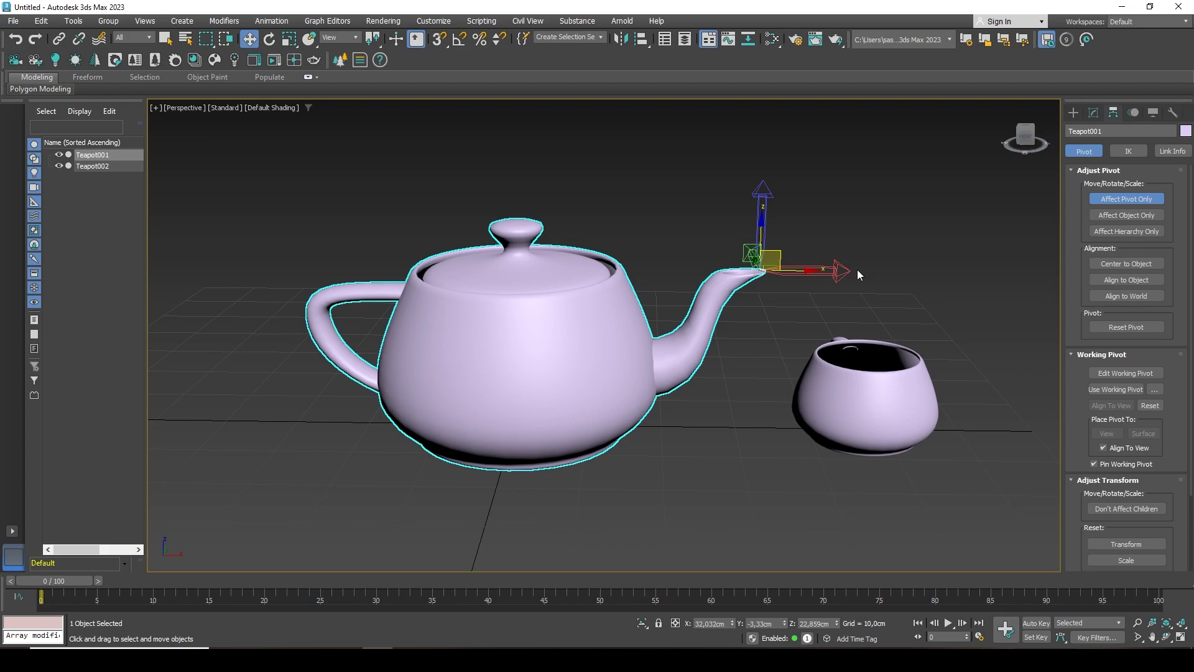
click(1126, 200)
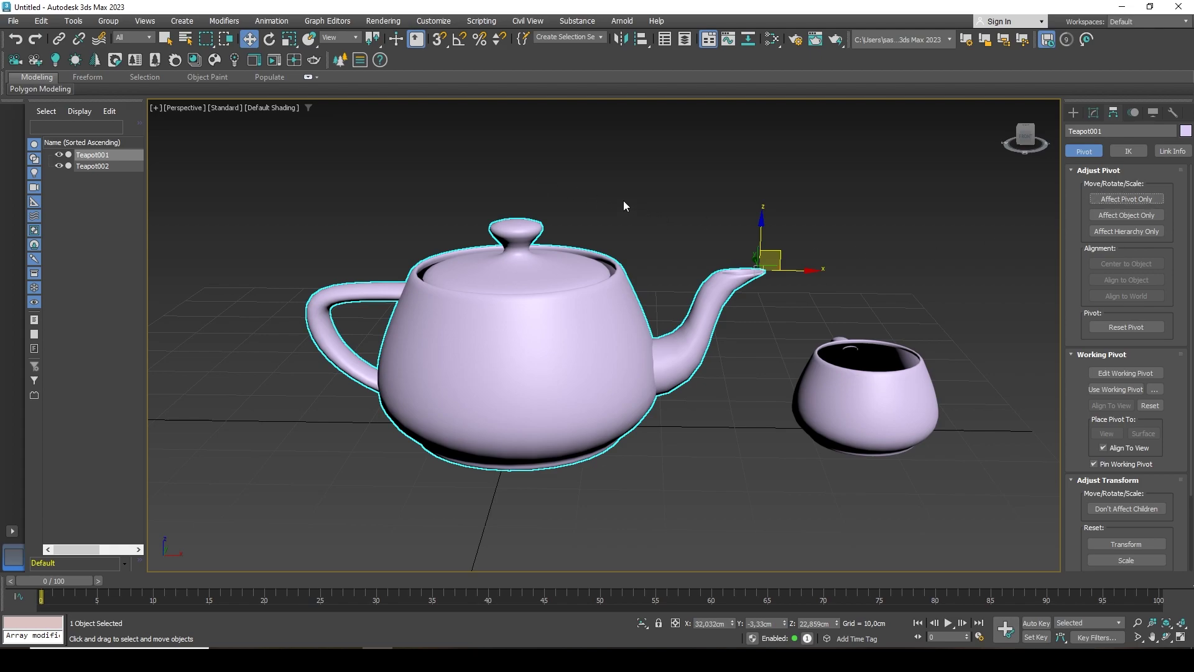
Step: Tilt the teapot around its spout pivot to test pouring, then bring it back upright
key(e)
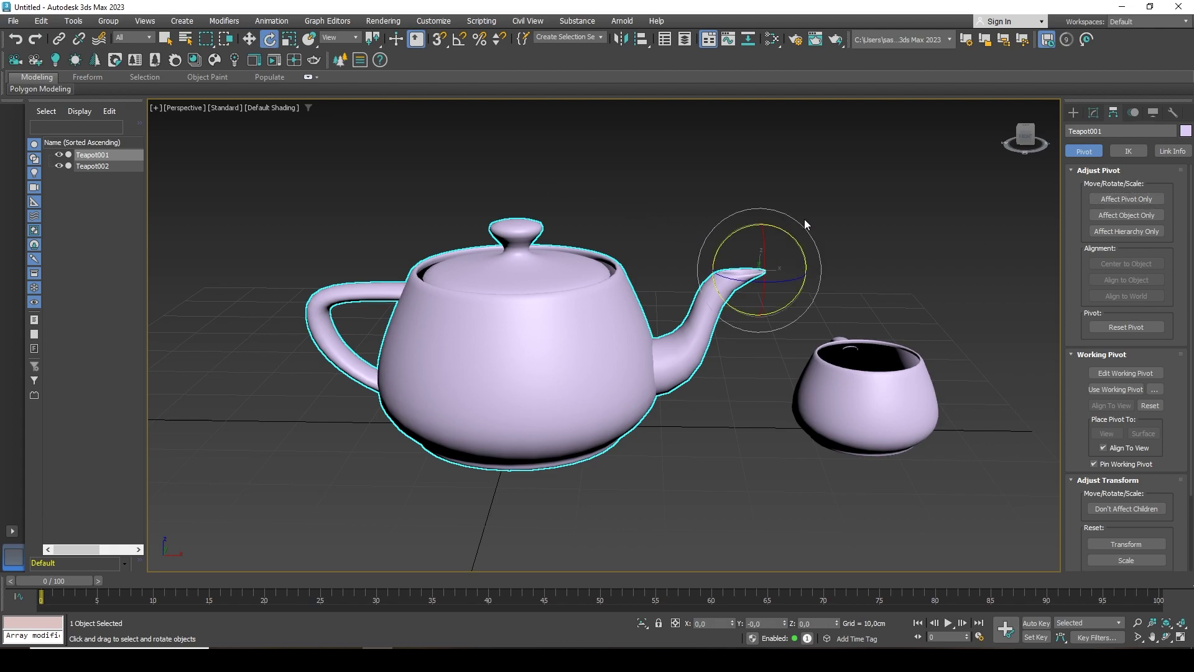
alt+middle_drag(815, 213, 821, 229)
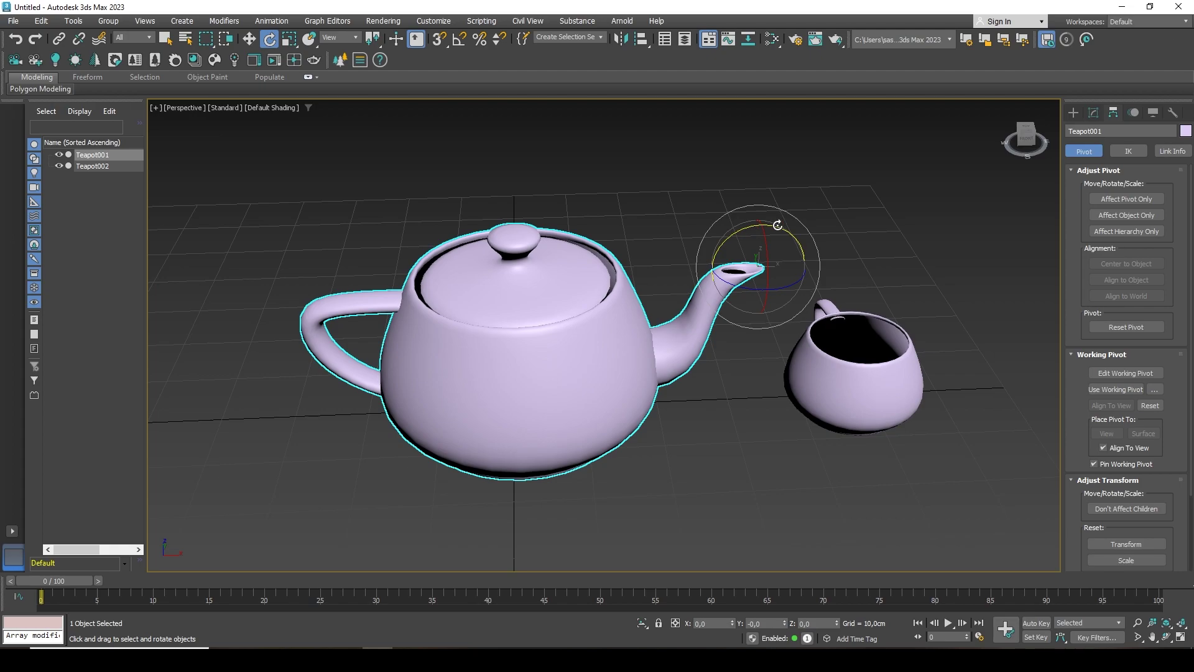
drag(777, 225, 826, 208)
alt+middle_drag(827, 208, 827, 189)
drag(787, 232, 920, 218)
key(ctrl+z)
key(ctrl+z)
key(w)
key(e)
alt+middle_drag(920, 218, 841, 245)
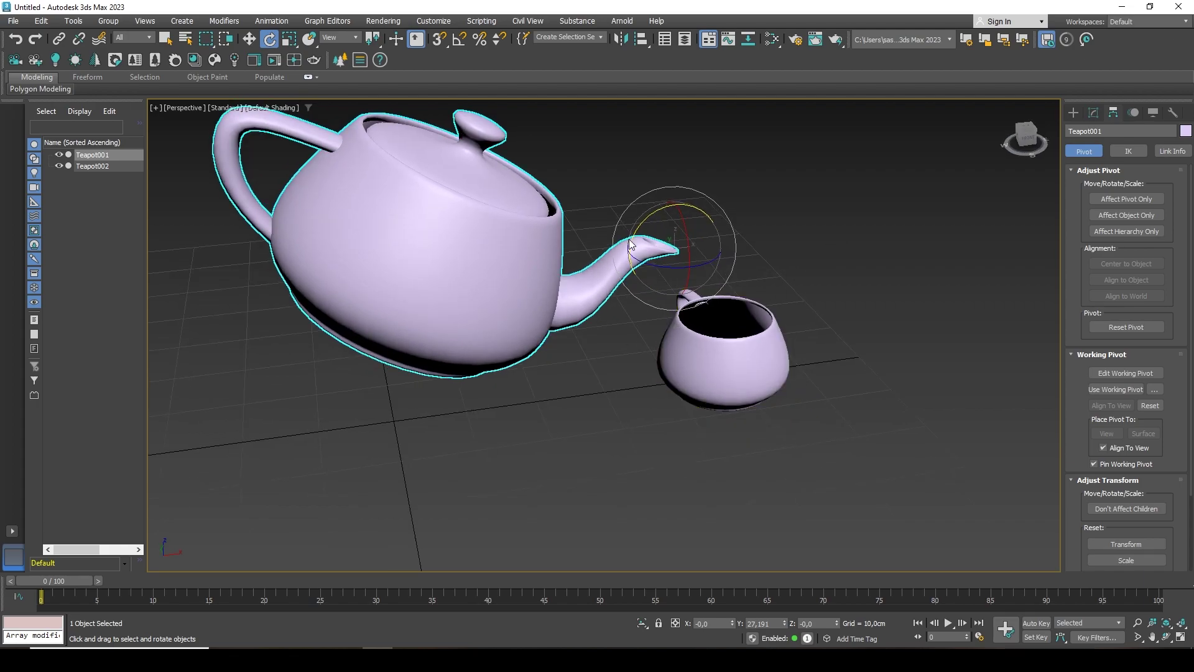
mouse_move(662, 211)
mouse_down()
mouse_move(674, 205)
mouse_move(664, 209)
mouse_up()
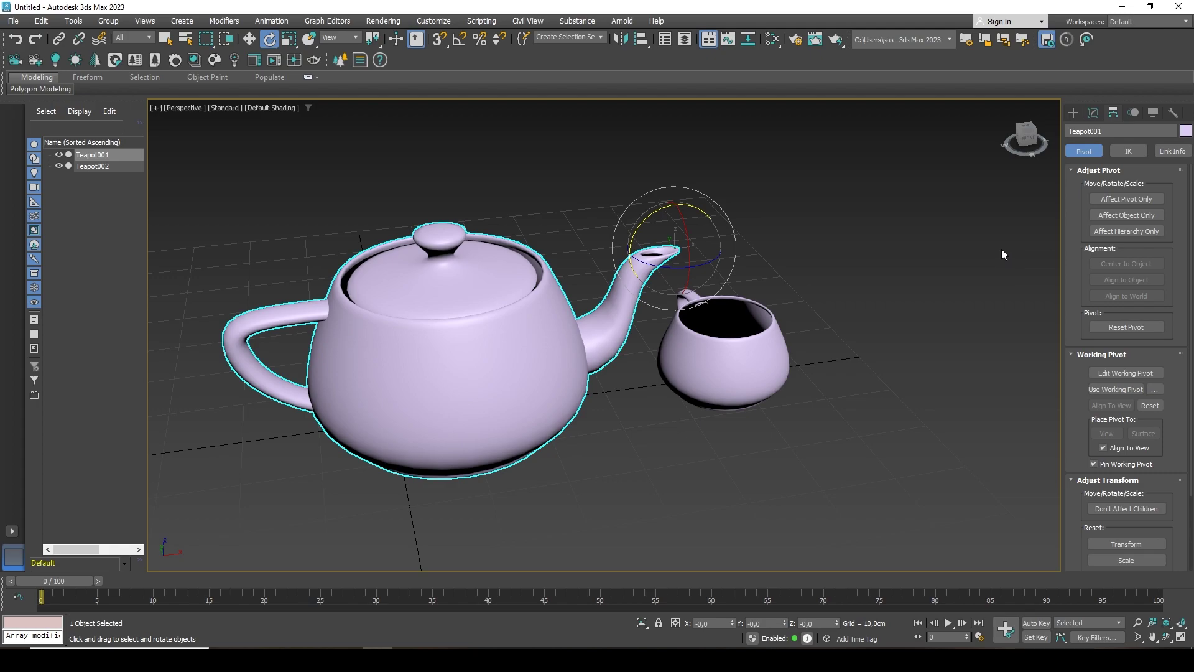
Step: Enable Affect Object Only and test-slide the teapot along X, undoing the move
click(1135, 214)
key(w)
drag(722, 242, 696, 242)
key(ctrl+z)
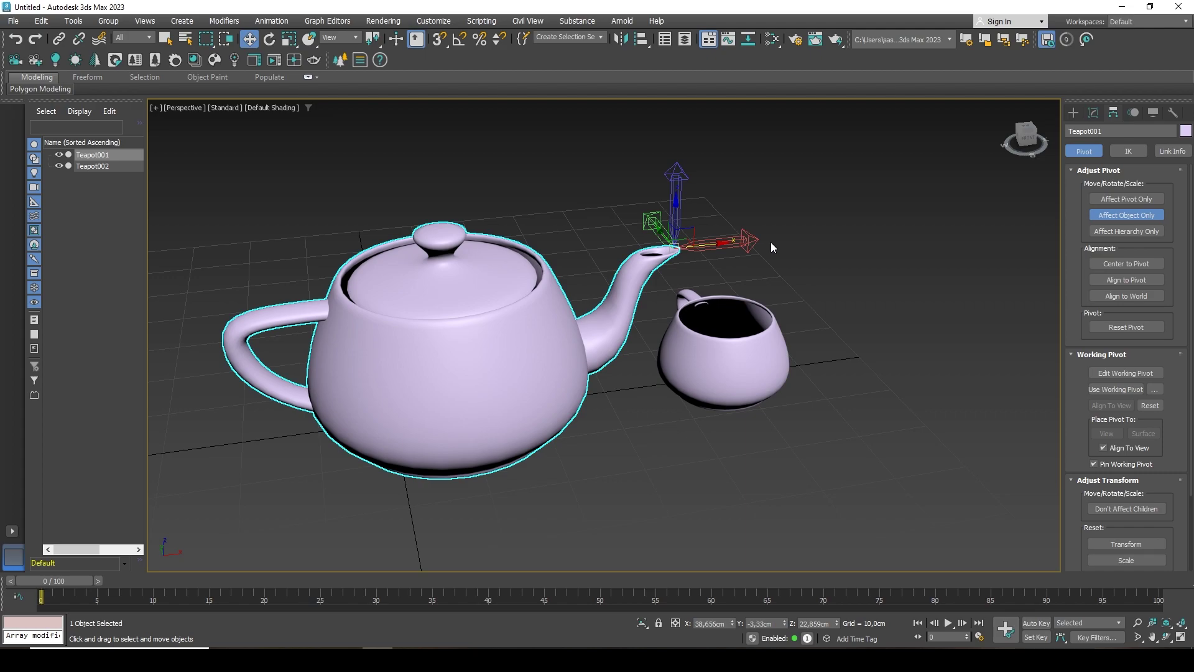
Step: Switch to Affect Pivot Only, apply Center to Object, then Reset Pivot to the teapot's base
click(1140, 215)
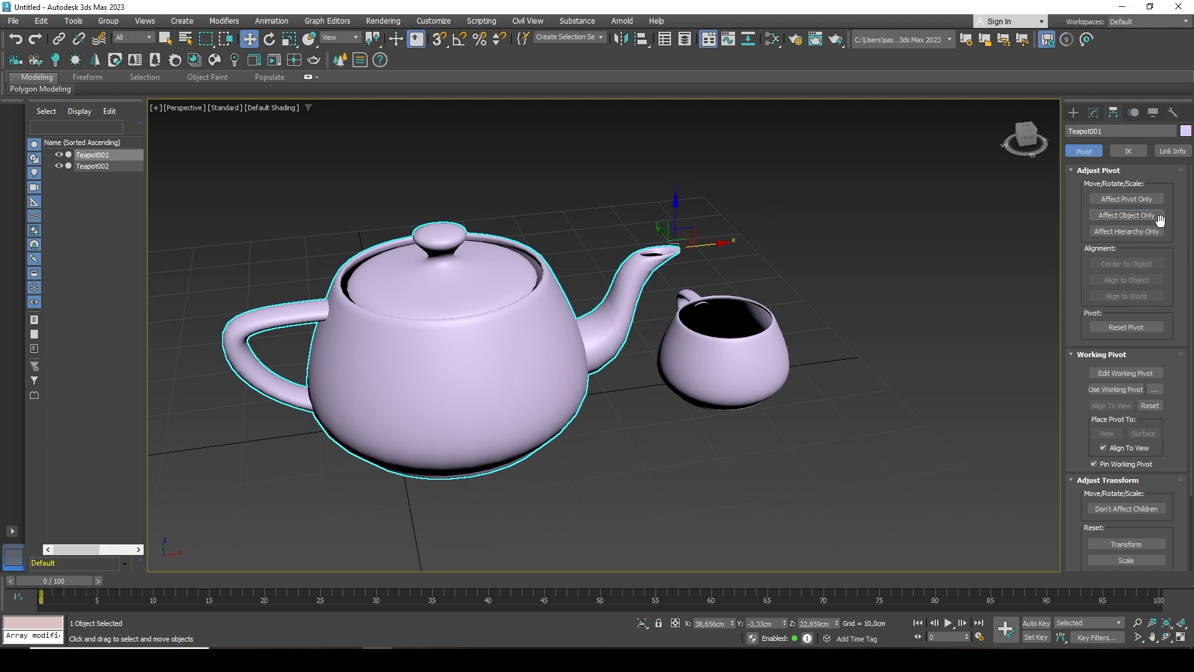
click(1126, 199)
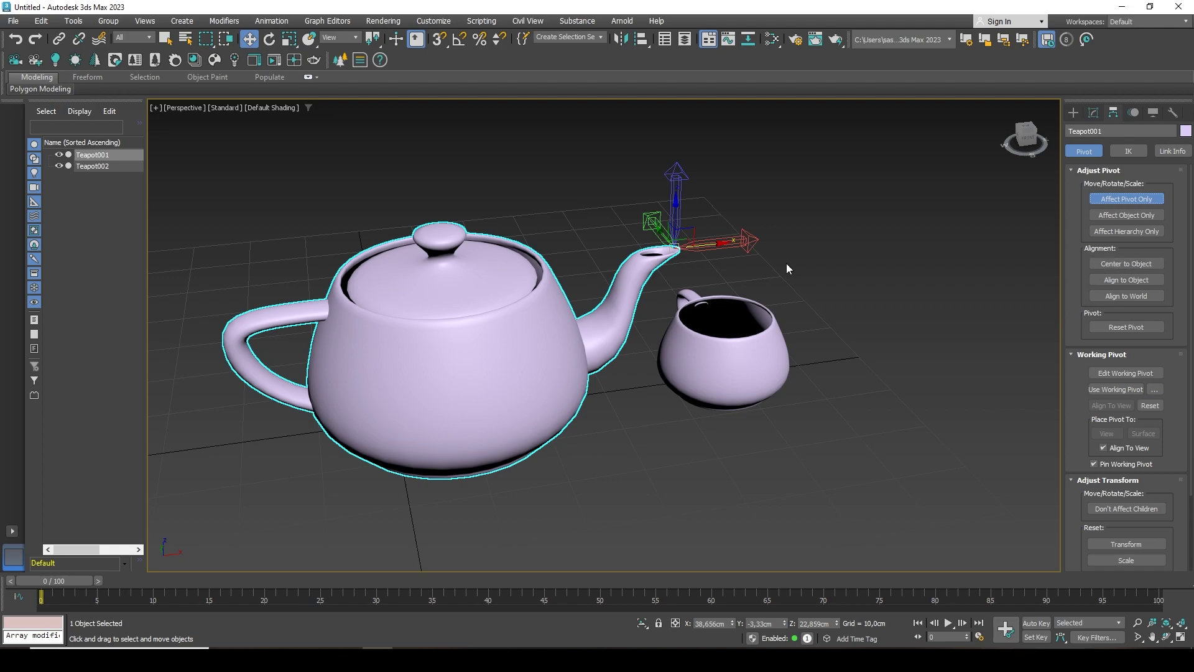
alt+middle_drag(464, 260, 459, 304)
click(1126, 264)
alt+middle_drag(995, 287, 774, 321)
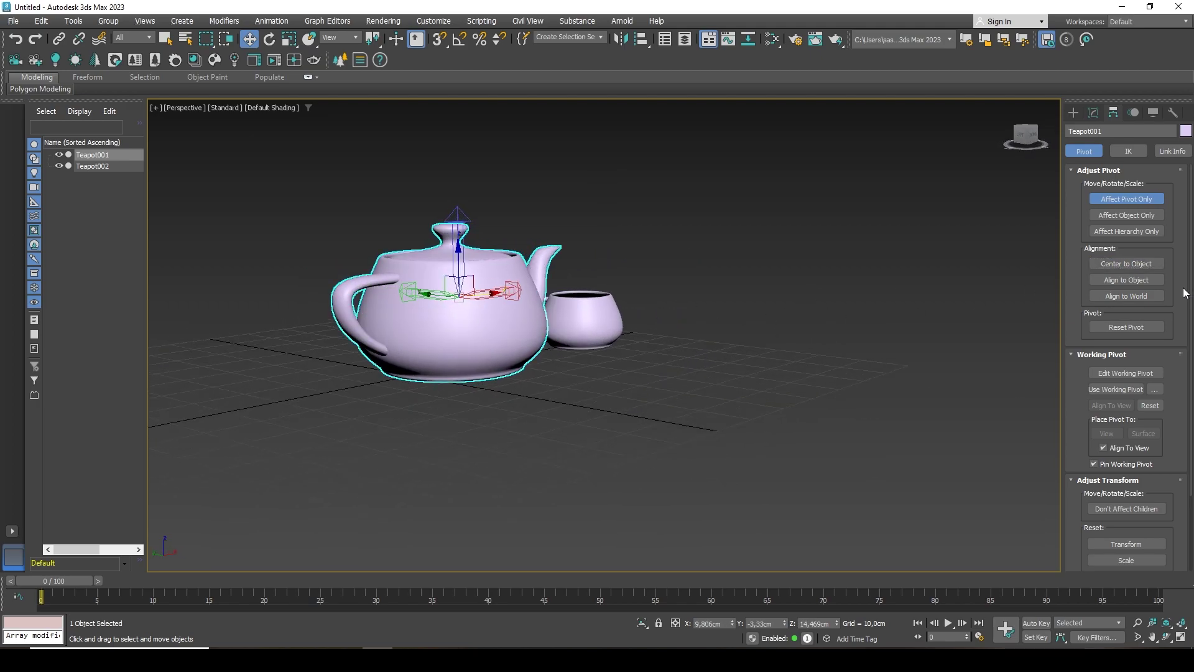
click(1116, 327)
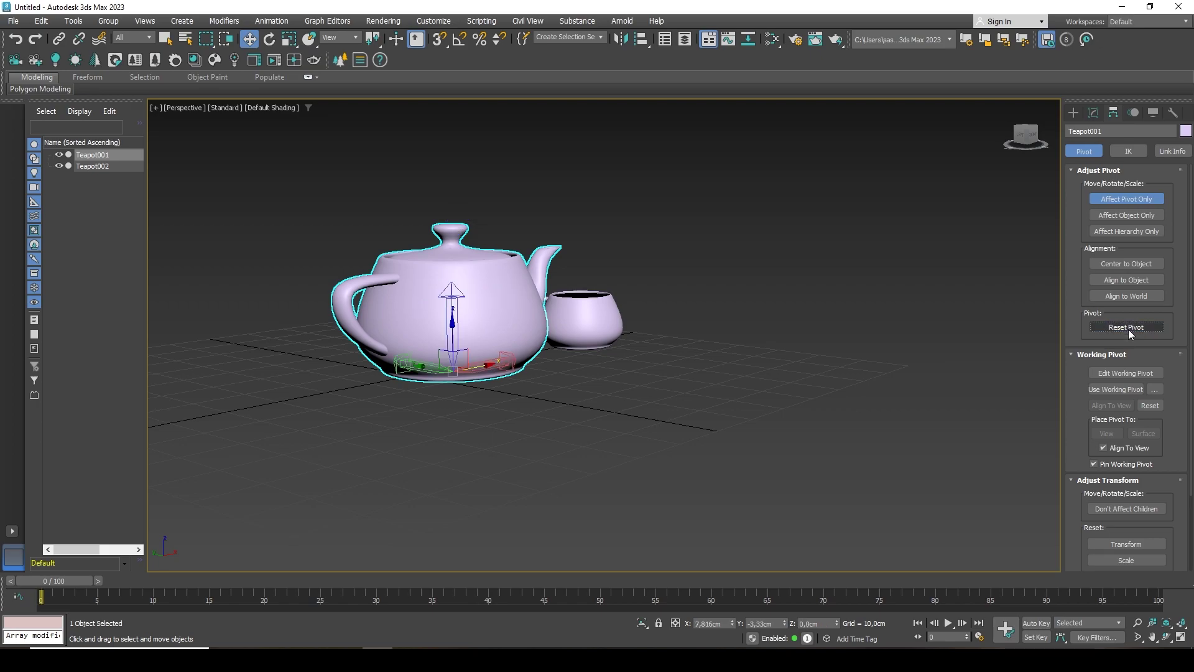
alt+middle_drag(842, 307, 615, 314)
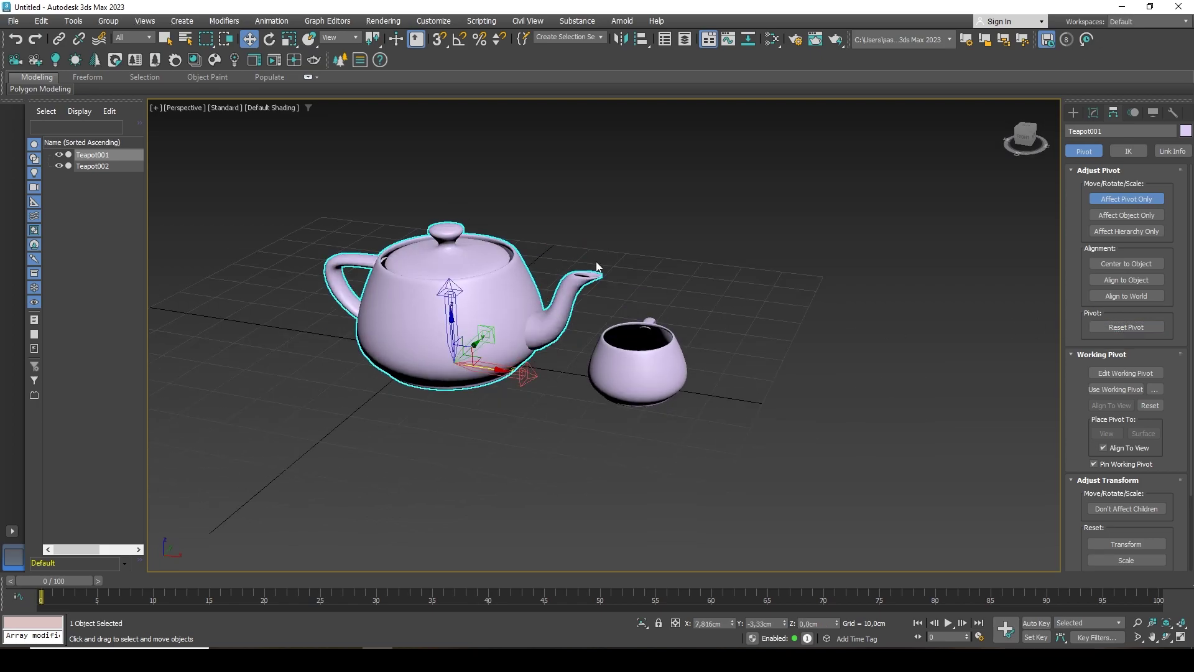
alt+middle_drag(441, 377, 480, 374)
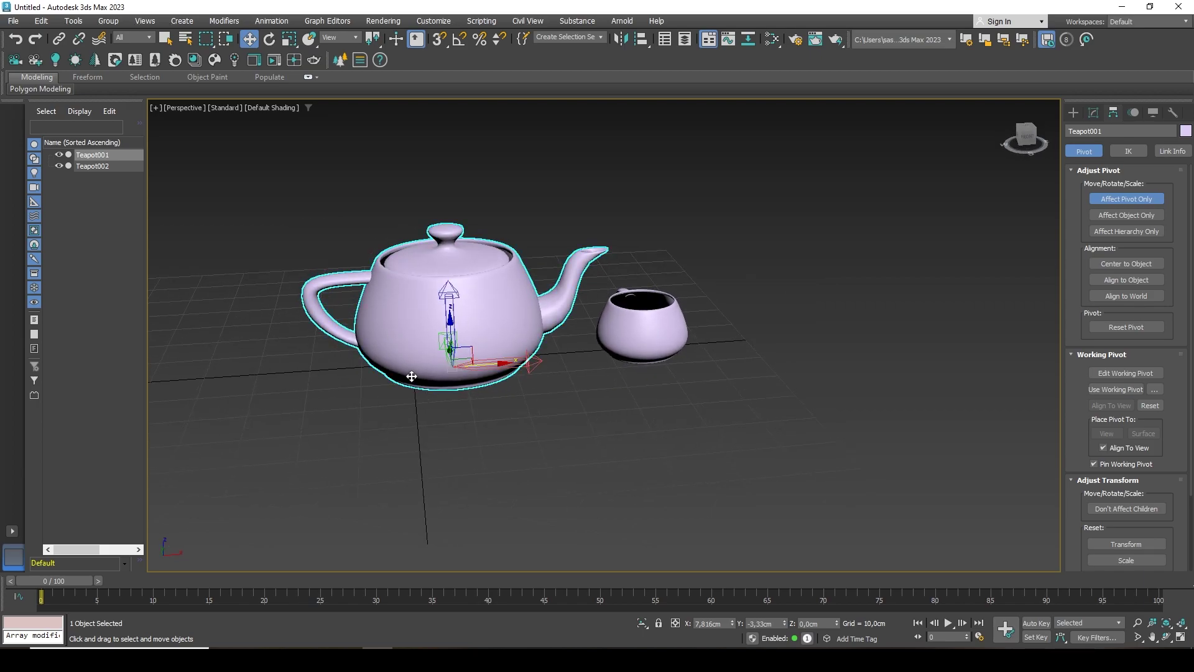